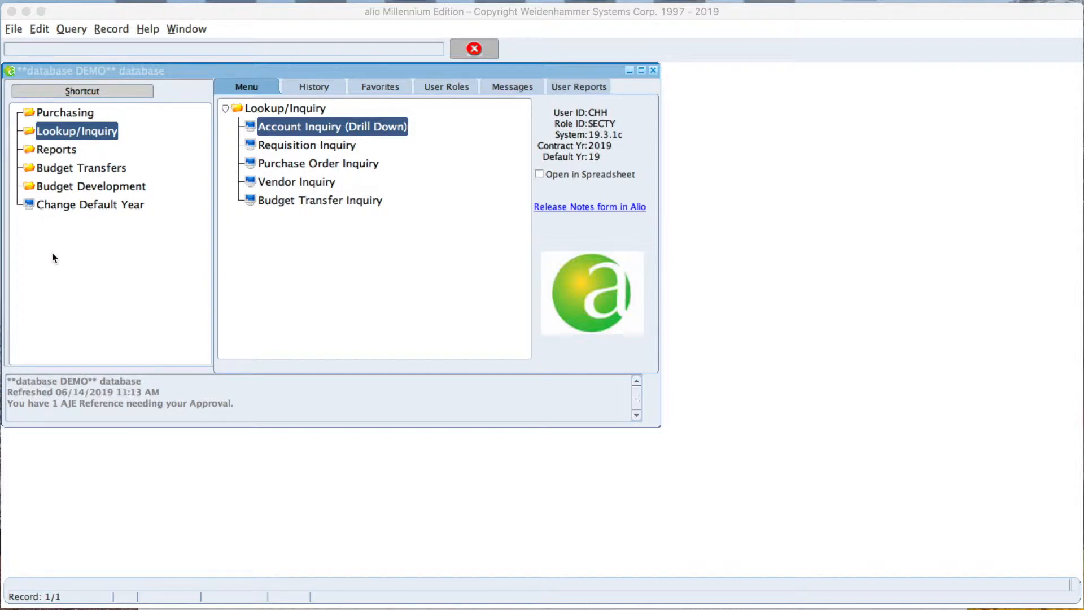
Open the Budget Transfer Request form and generate a reference number for a new transfer.
{"action": "left_click", "coordinate": [43, 169]}
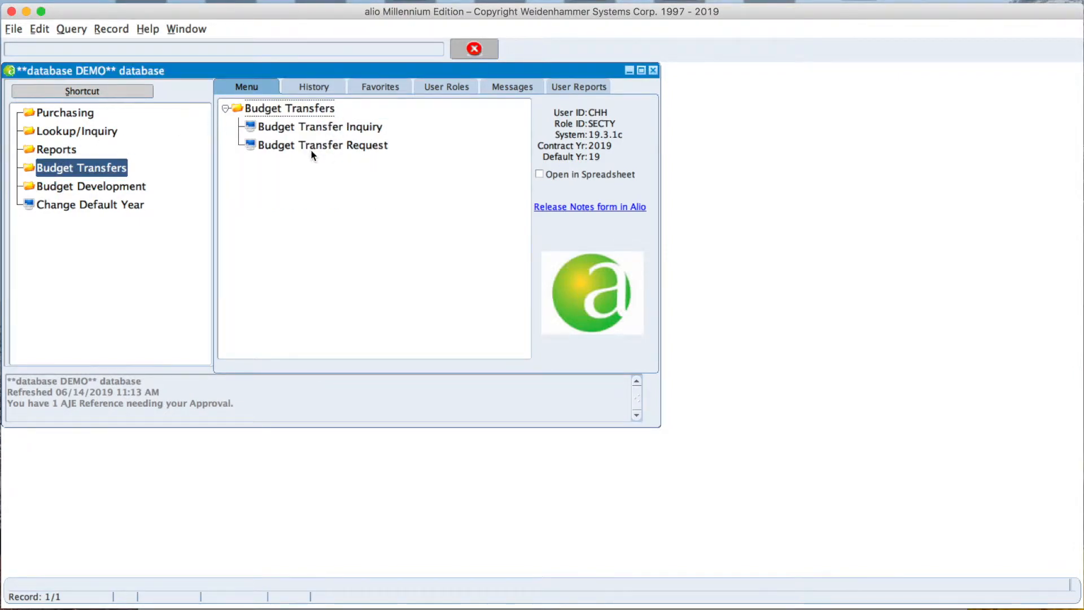
{"action": "left_click", "coordinate": [300, 147]}
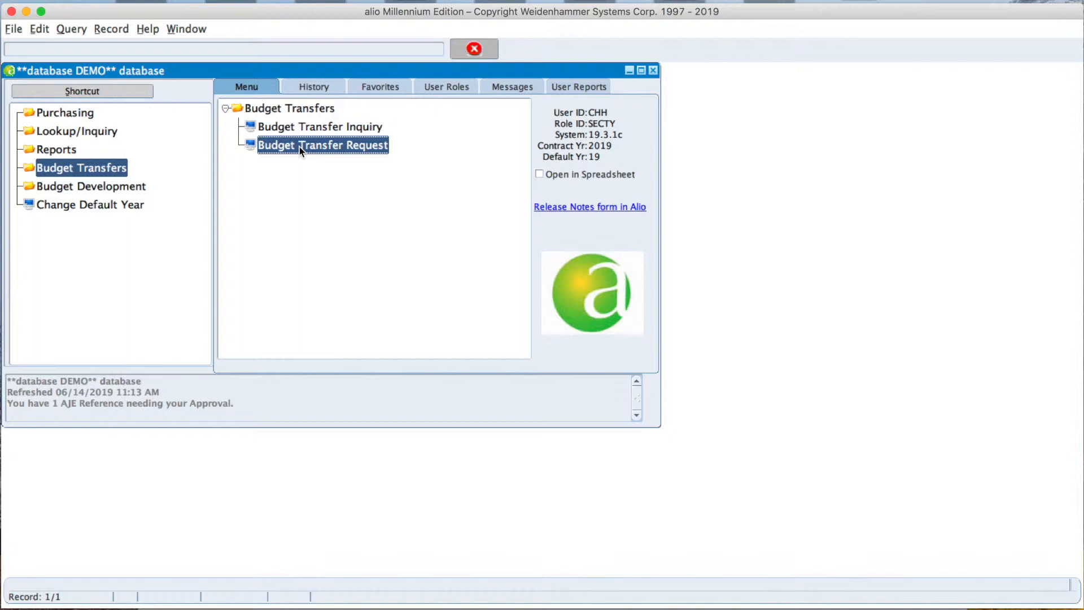
{"action": "double_click", "coordinate": [300, 148]}
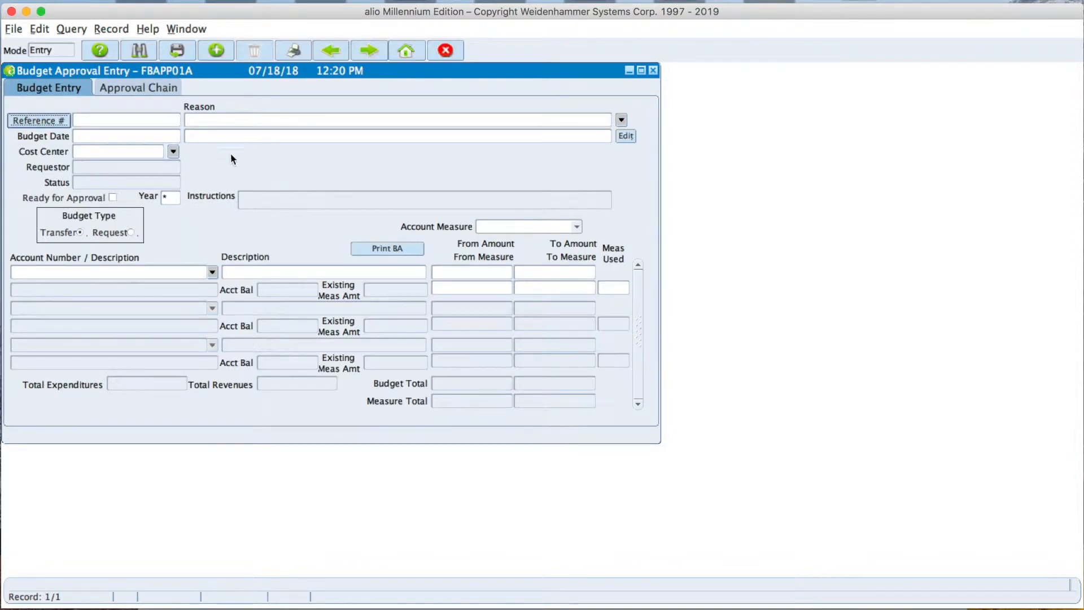
{"action": "left_click", "coordinate": [38, 121]}
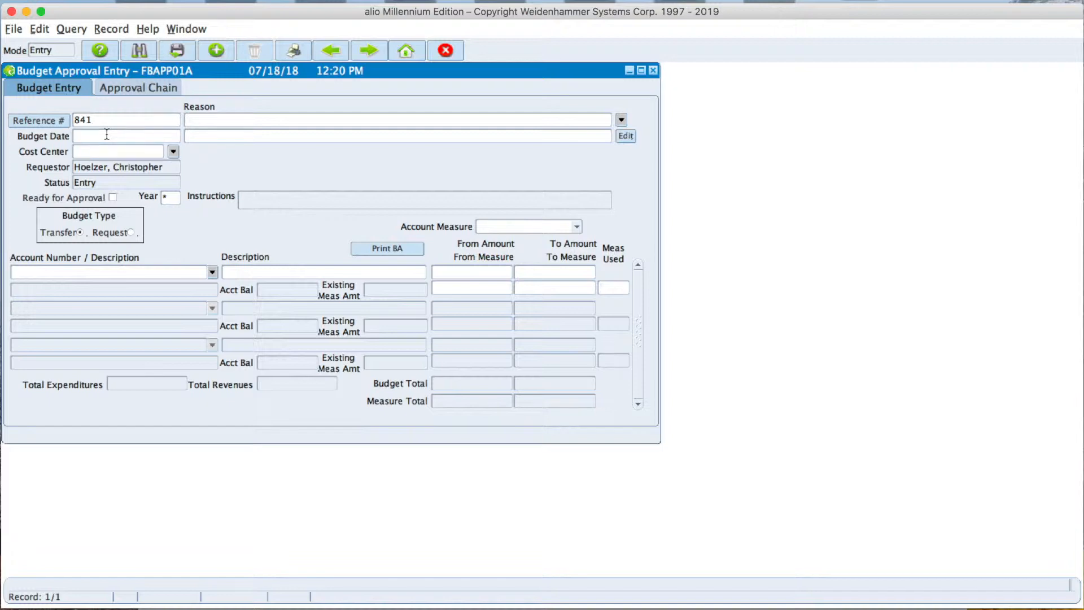
Enter 06-14-2019 as the budget date and "Balancing Accounts" as the reason, leaving the year and budget type at their defaults.
{"action": "type", "text": "06142019"}
{"action": "key", "text": "Tab"}
{"action": "left_click", "coordinate": [218, 135]}
{"action": "type", "text": "Balancing Accounts"}
{"action": "key", "text": "Tab"}
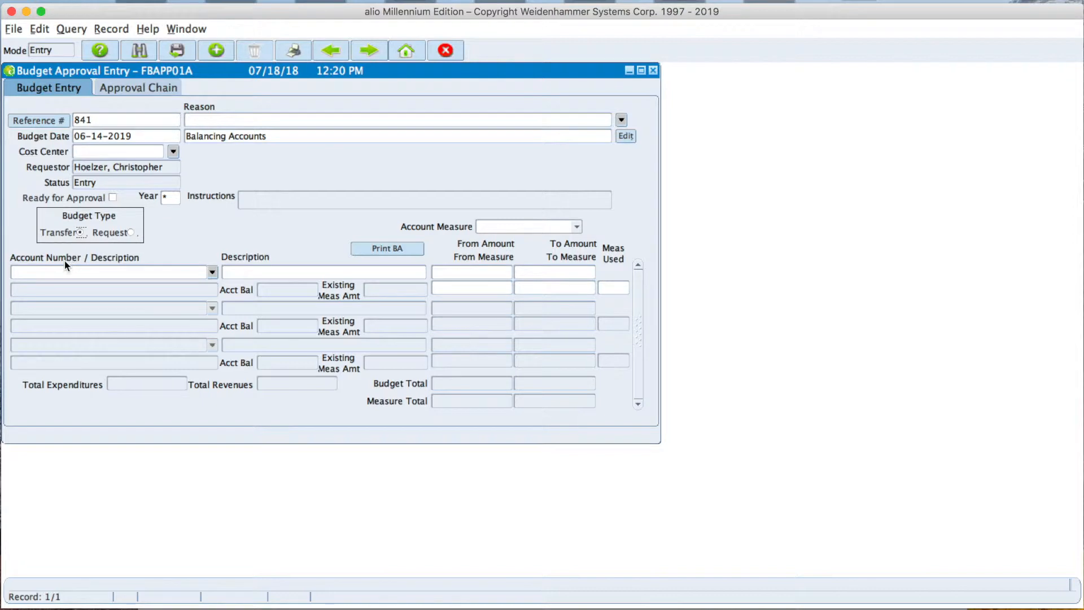
{"action": "key", "text": "Tab"}
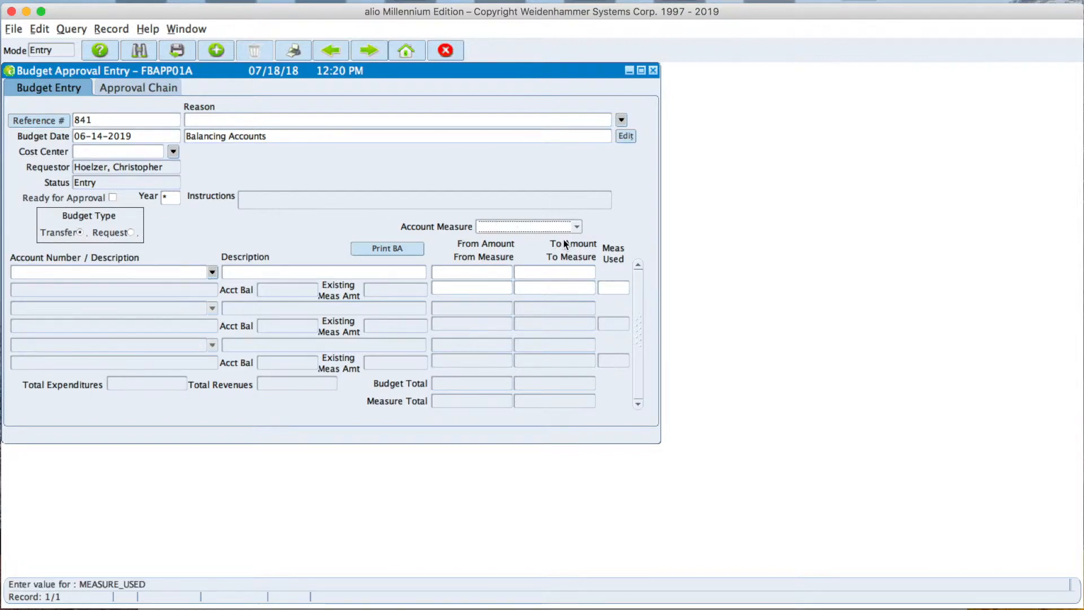
{"action": "left_click", "coordinate": [171, 199]}
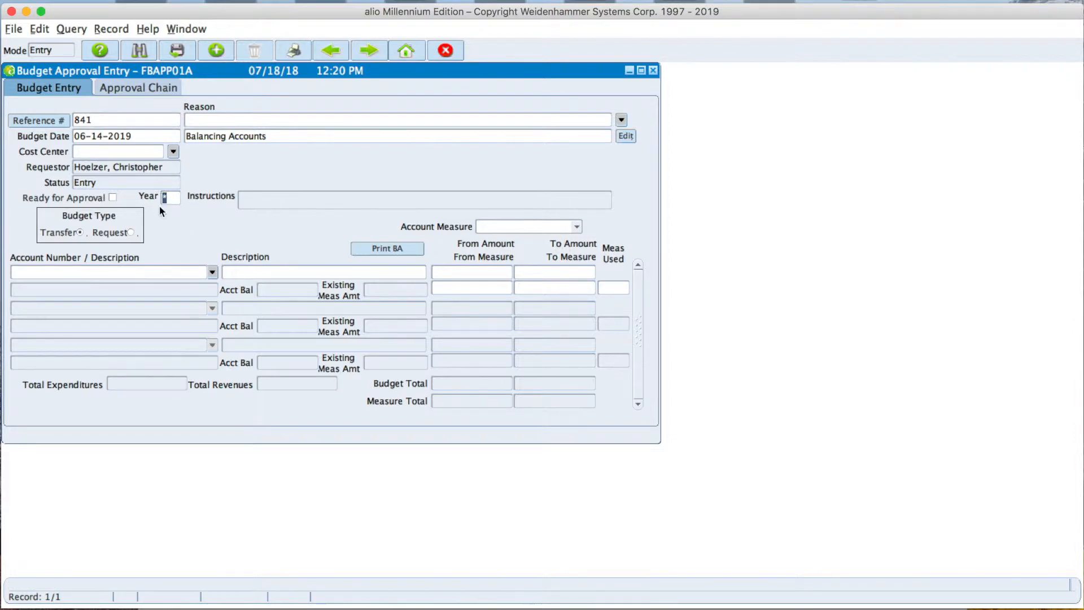
{"action": "key", "text": "Tab"}
Find the HS TEXTBOOKS account by searching for "hs text", add it as the first line and set its From Amount to 500.
{"action": "left_click", "coordinate": [107, 273]}
{"action": "left_click", "coordinate": [213, 274]}
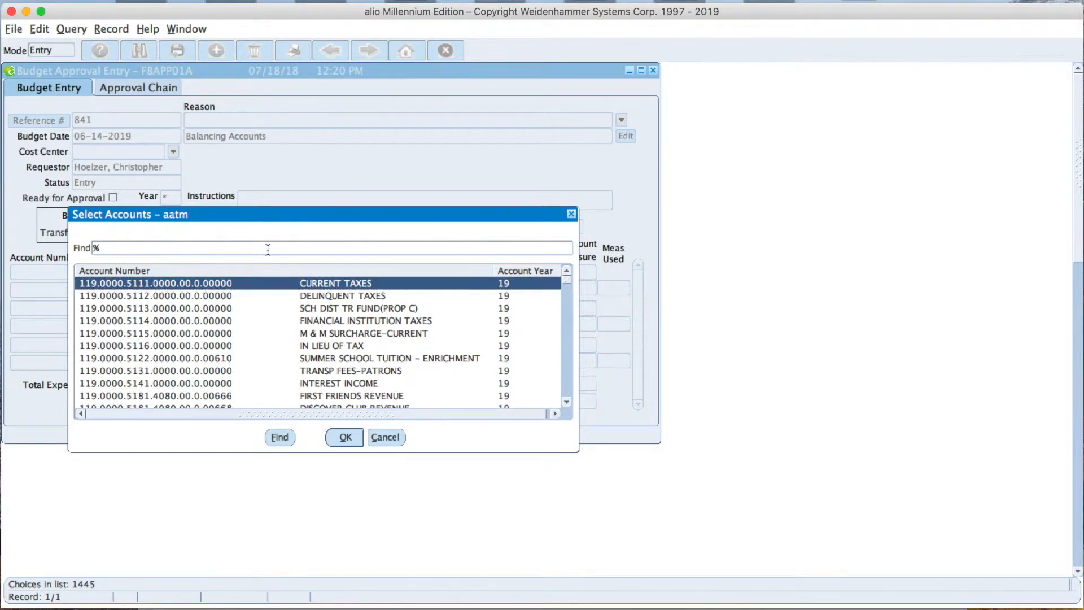
{"action": "type", "text": "hs text"}
{"action": "left_click", "coordinate": [278, 437]}
{"action": "left_click", "coordinate": [344, 438]}
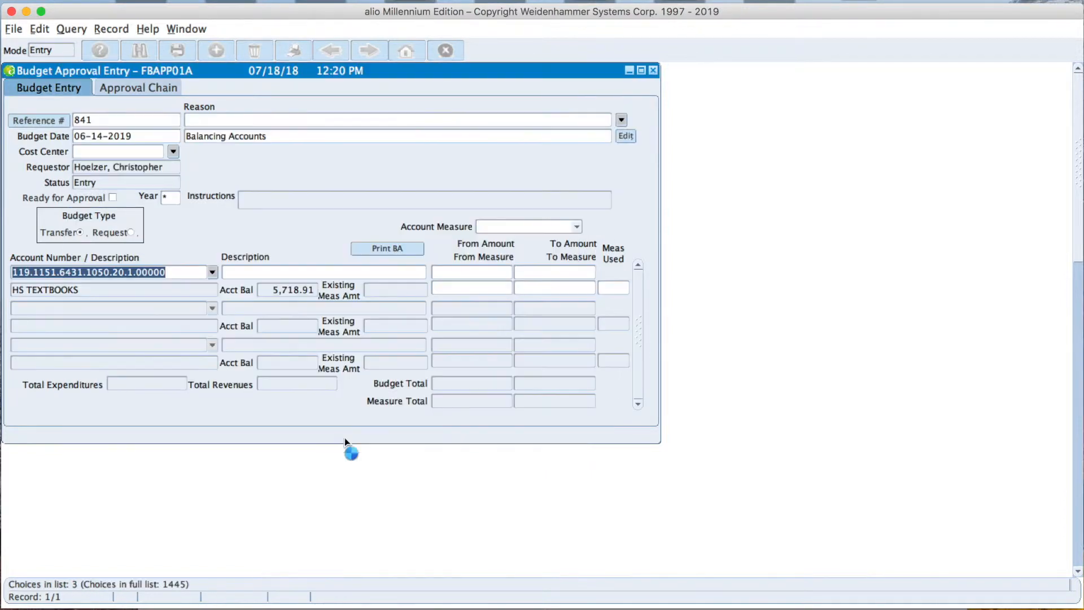
{"action": "left_click", "coordinate": [469, 273]}
{"action": "type", "text": "500"}
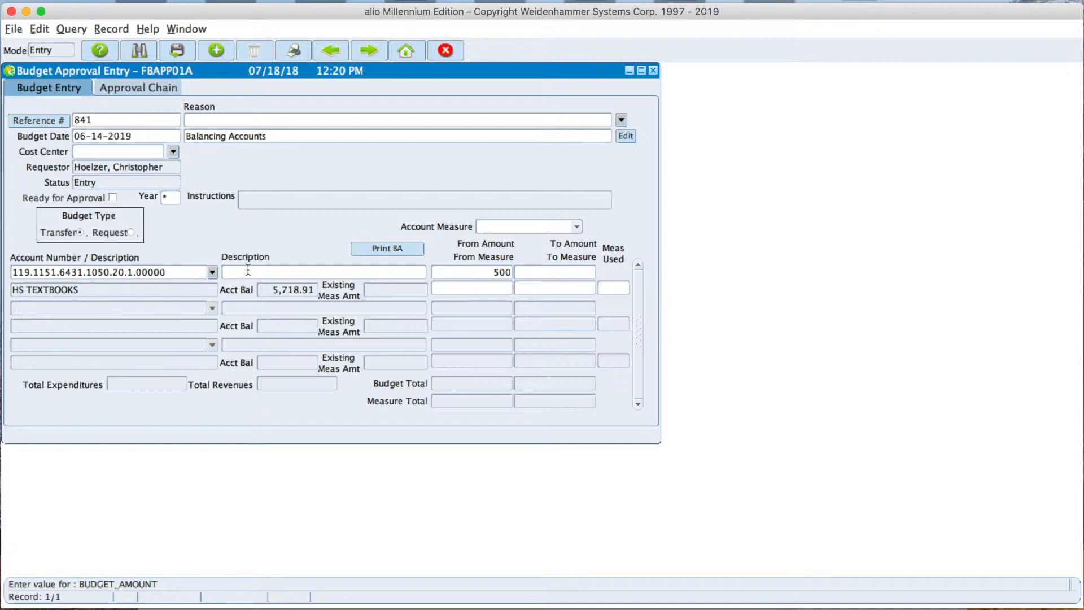
Find the MS TEXTBOOKS account by searching for "ms text" and add it as the second line.
{"action": "left_click", "coordinate": [117, 307]}
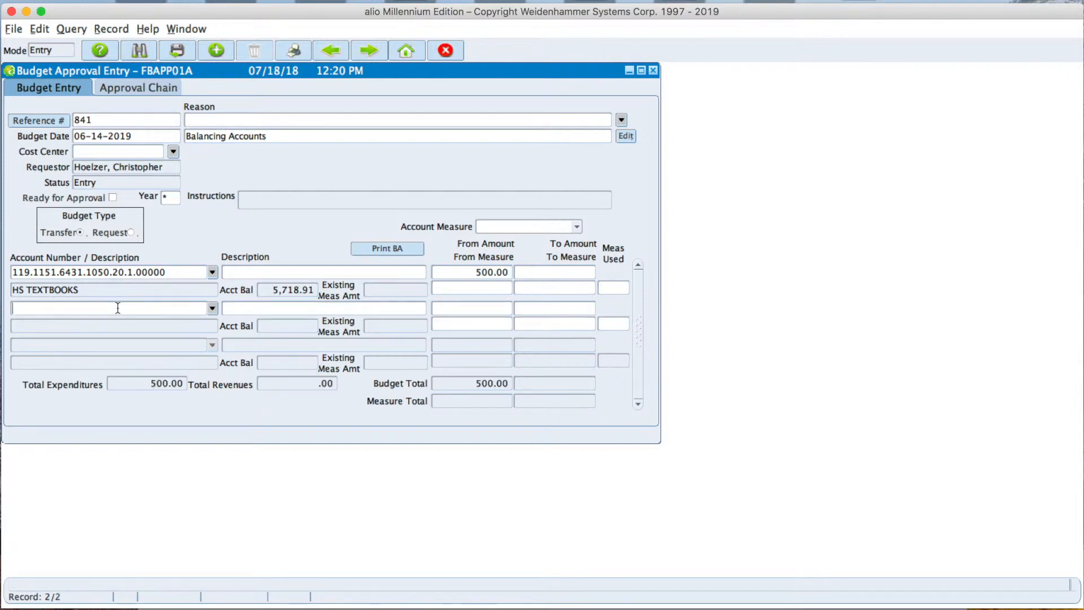
{"action": "left_click", "coordinate": [212, 309]}
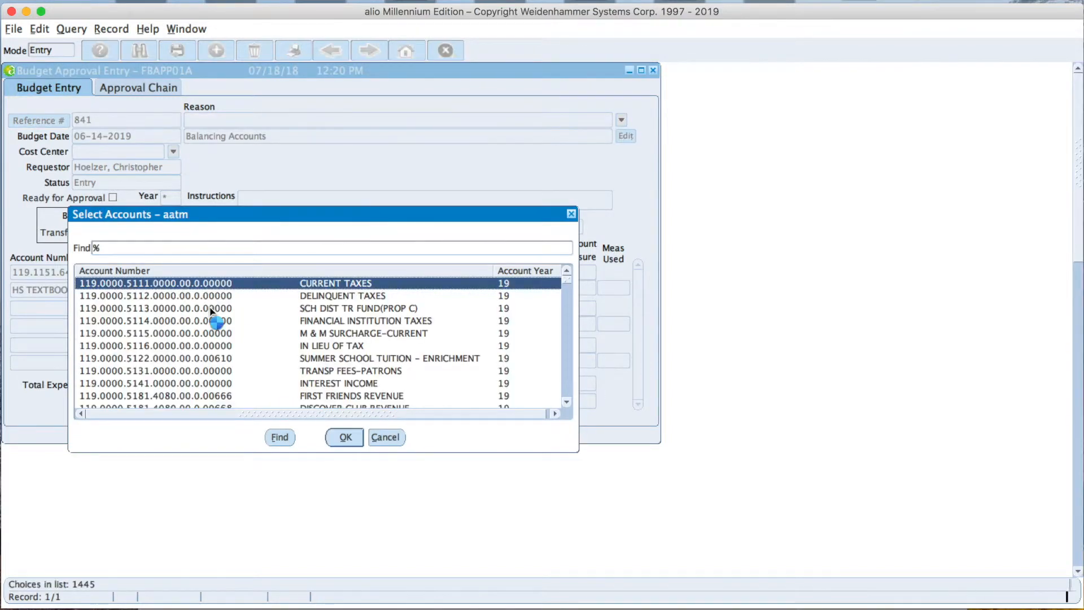
{"action": "left_click", "coordinate": [198, 247]}
{"action": "type", "text": "ms text"}
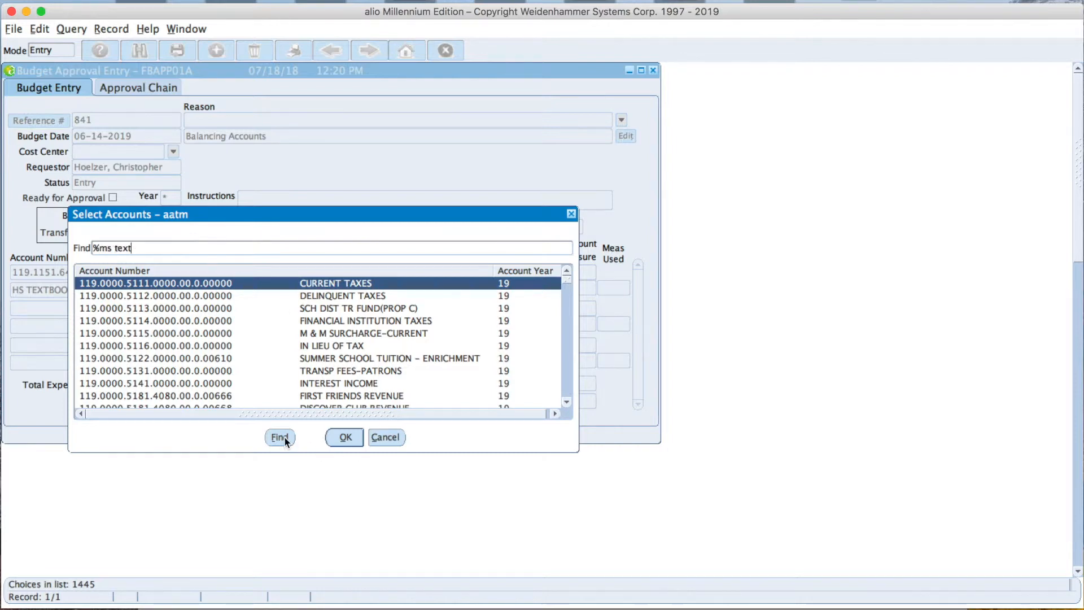
{"action": "left_click", "coordinate": [281, 437]}
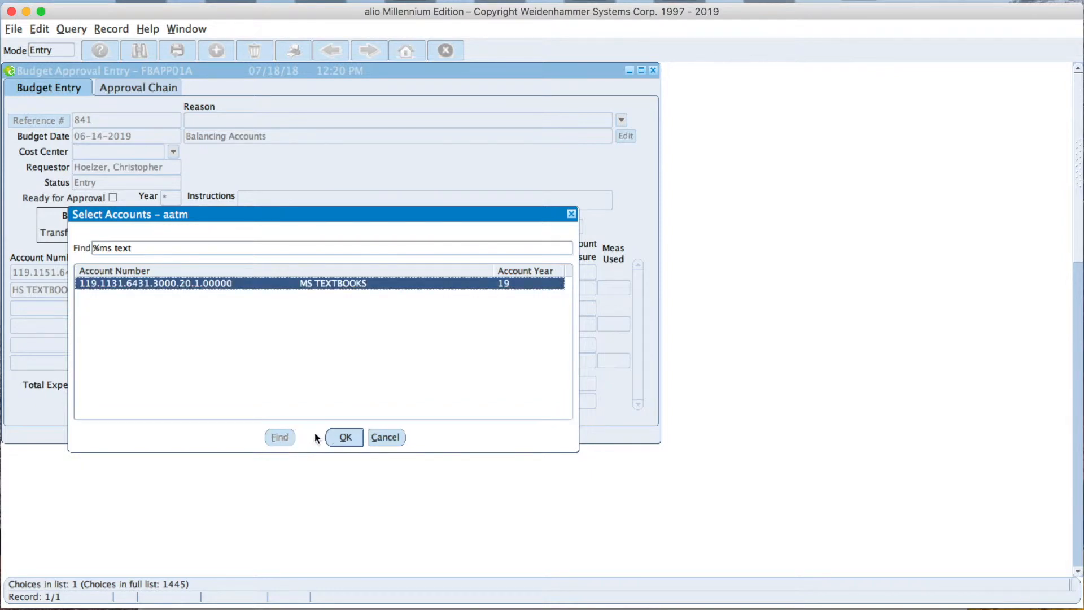
{"action": "left_click", "coordinate": [345, 441]}
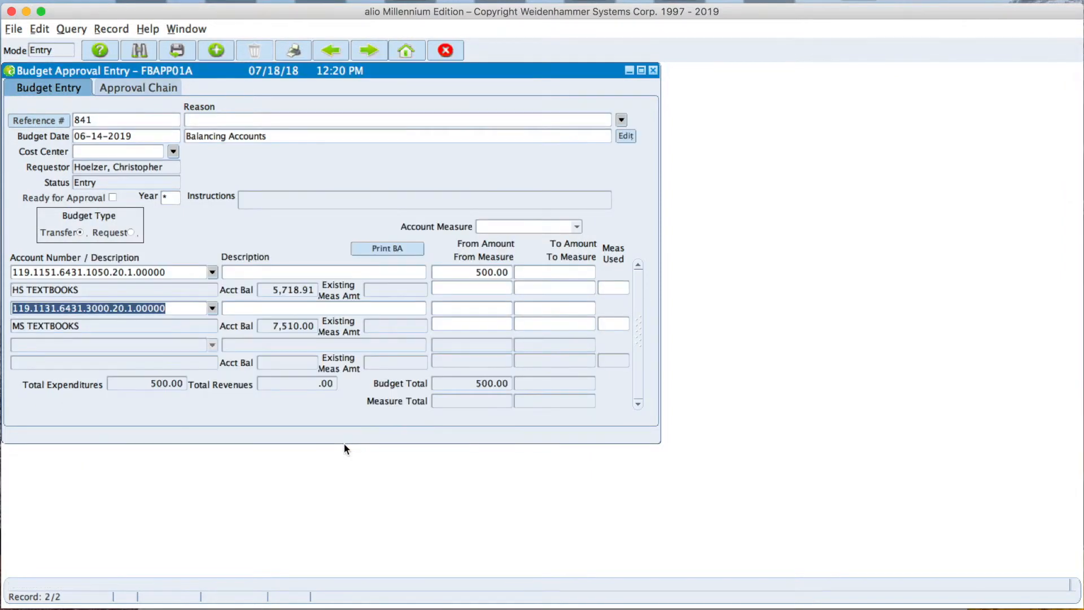
Enter 500 as the To Amount for the MS TEXTBOOKS line.
{"action": "left_click", "coordinate": [536, 309]}
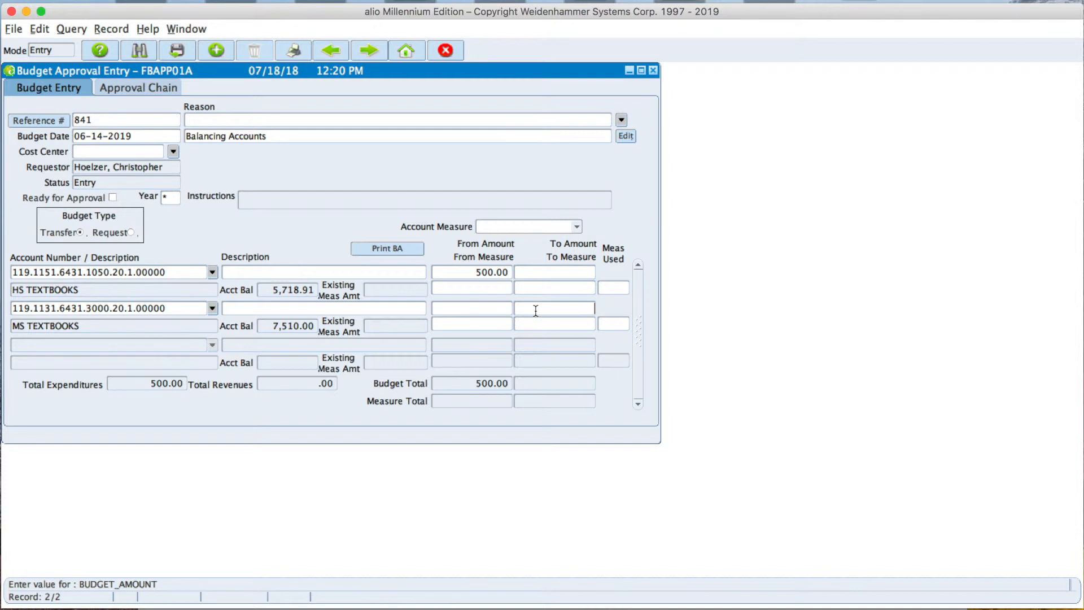
{"action": "type", "text": "500"}
{"action": "key", "text": "Tab"}
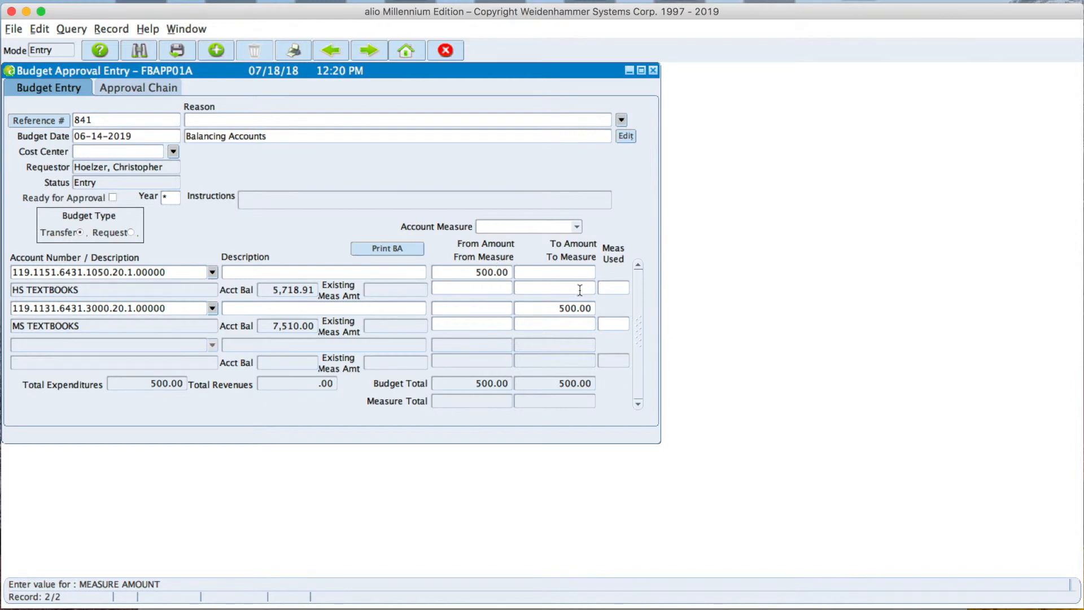
Change the To Amount of the MS TEXTBOOKS line to 250.
{"action": "left_click", "coordinate": [556, 306]}
{"action": "type", "text": "250"}
{"action": "key", "text": "Tab"}
Add the MS MUSIC REPAIRS account as the third line by searching for "ms", and set its To Amount to 250.
{"action": "left_click", "coordinate": [111, 346]}
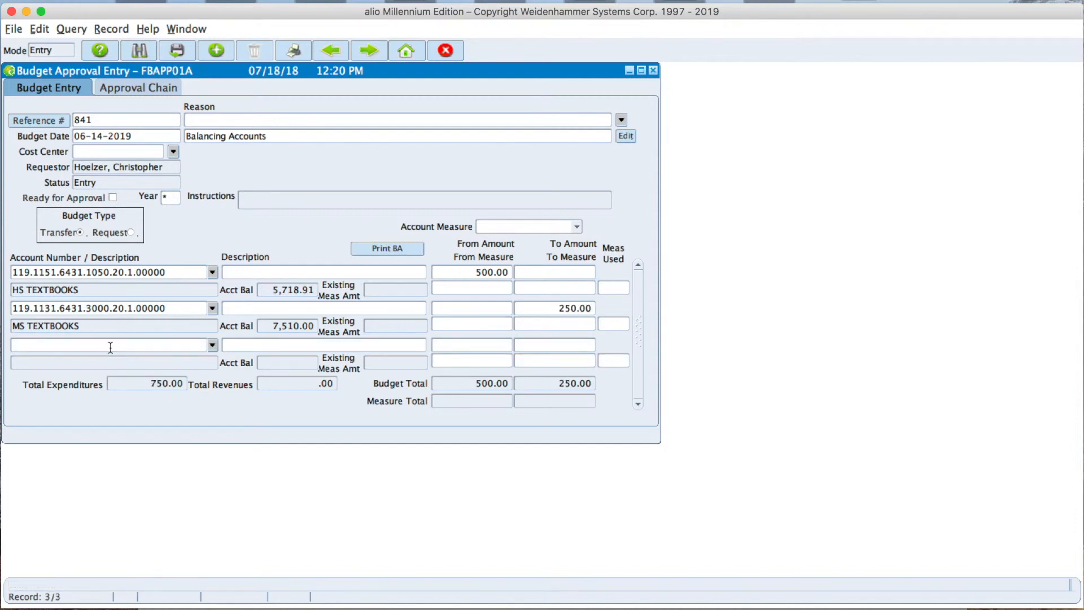
{"action": "left_click", "coordinate": [212, 345]}
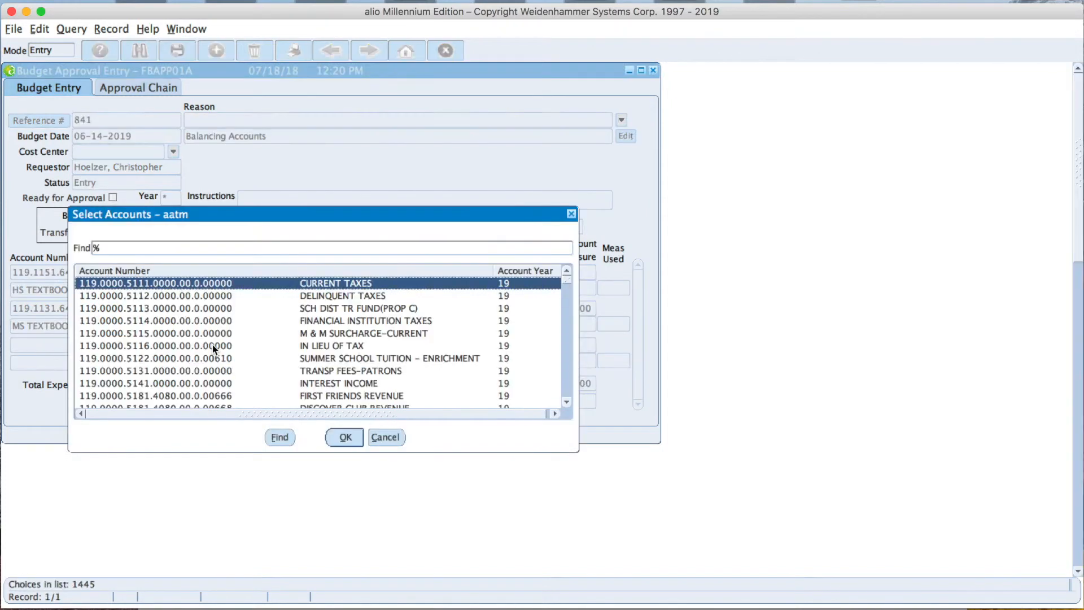
{"action": "type", "text": "ms"}
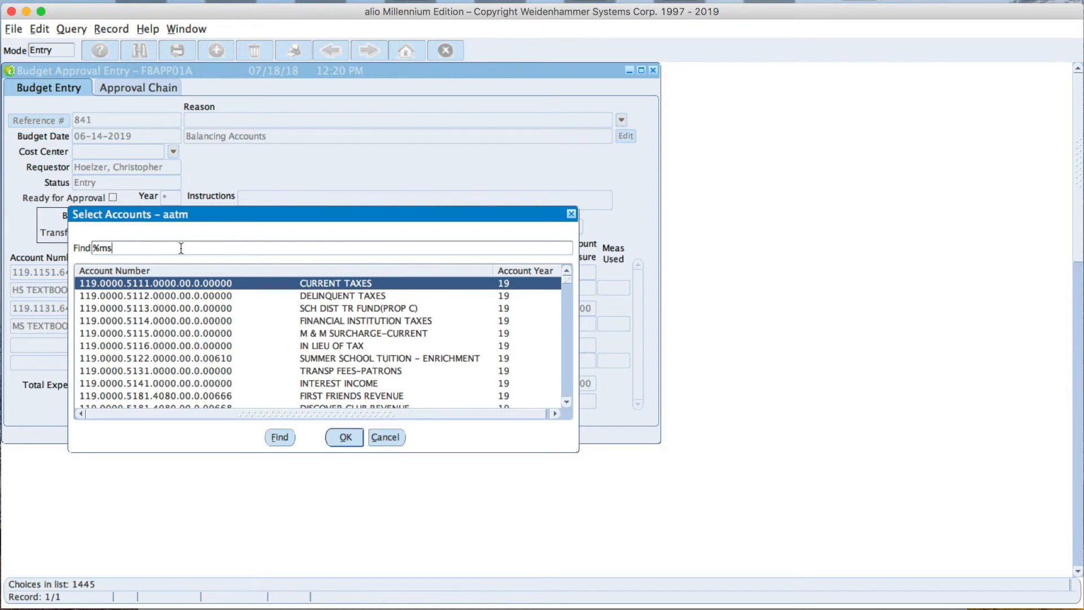
{"action": "key", "text": "Return"}
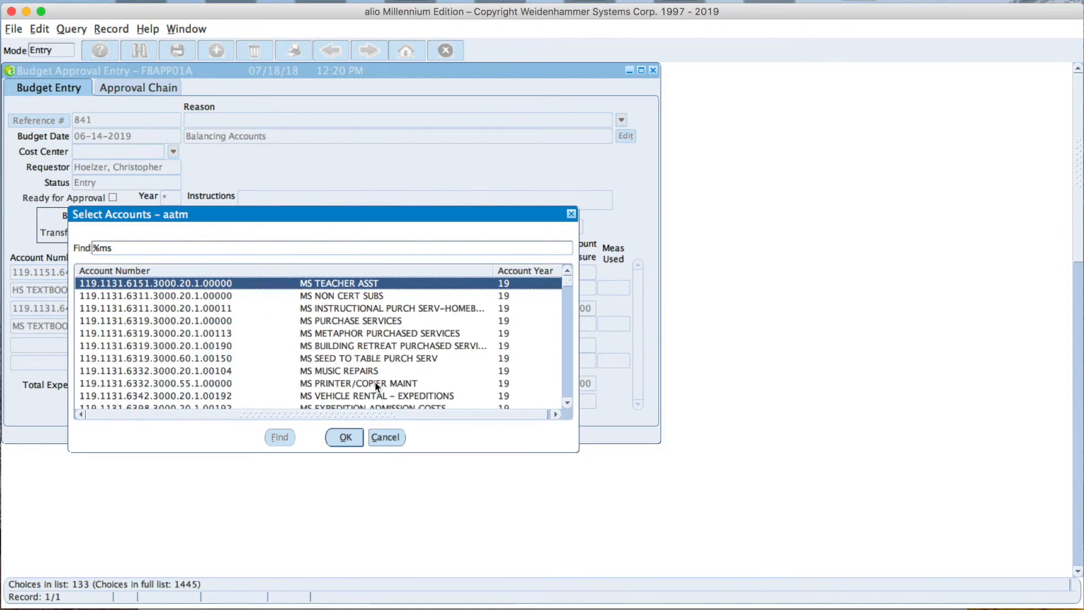
{"action": "left_click", "coordinate": [342, 372]}
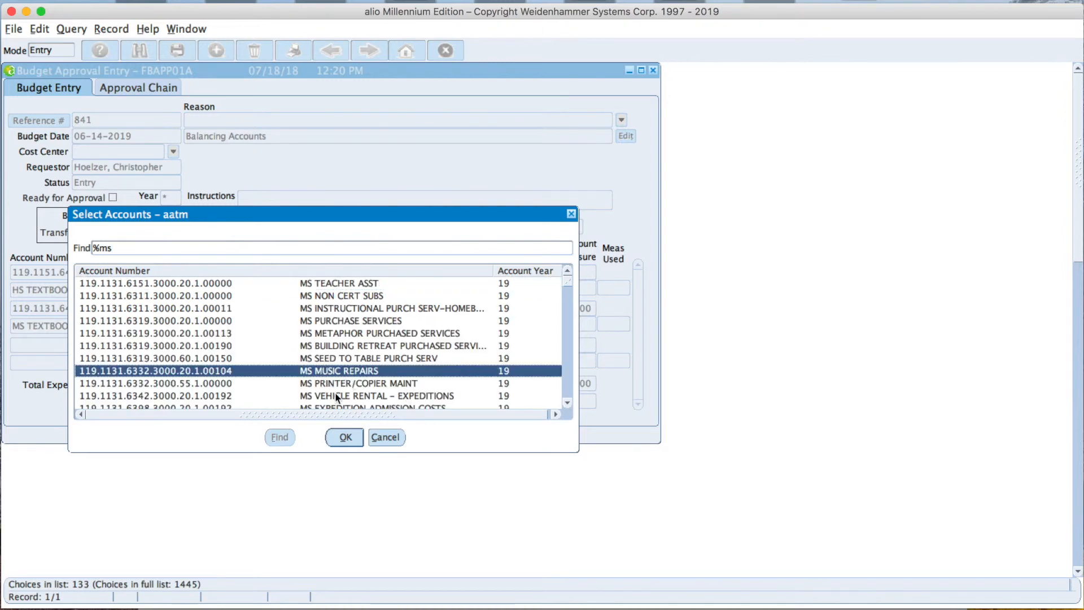
{"action": "left_click", "coordinate": [345, 438]}
{"action": "left_click", "coordinate": [579, 344]}
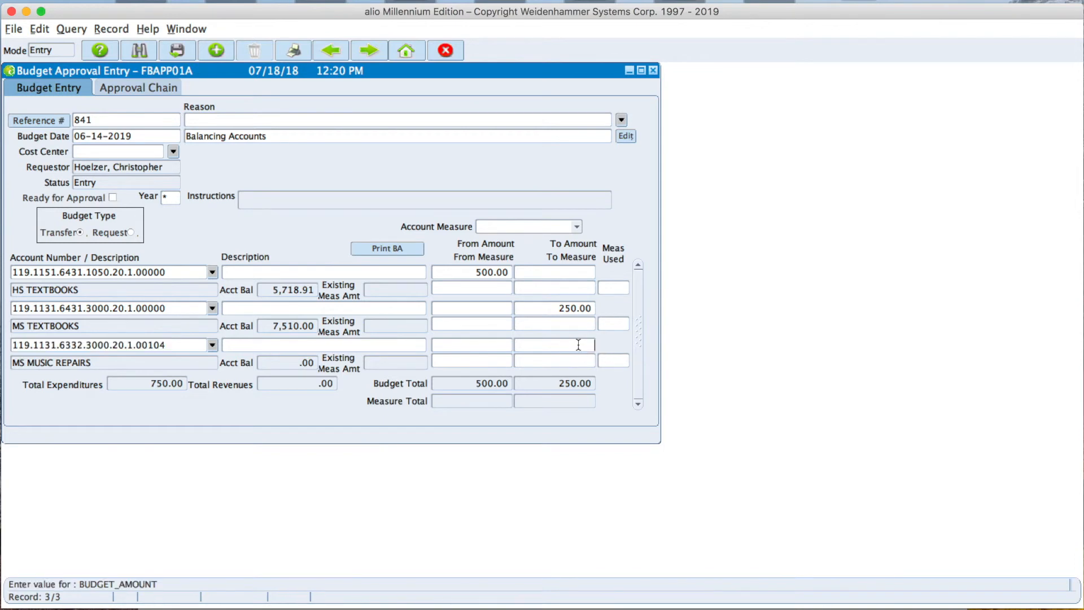
{"action": "type", "text": "250"}
{"action": "key", "text": "Tab"}
Mark the budget transfer as ready for approval and save it.
{"action": "left_click", "coordinate": [112, 198]}
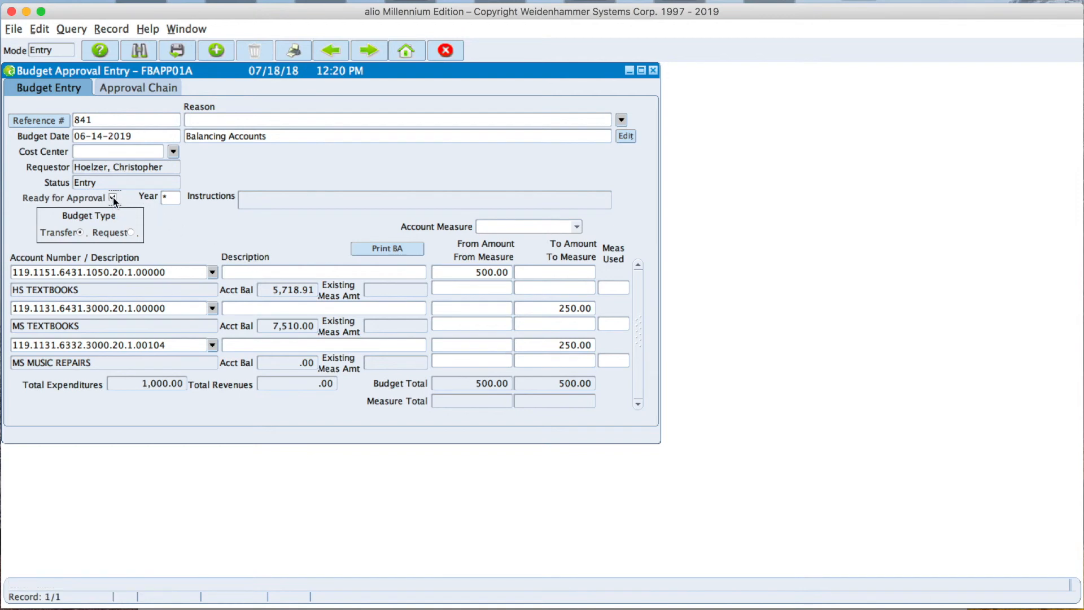
{"action": "left_click", "coordinate": [179, 49]}
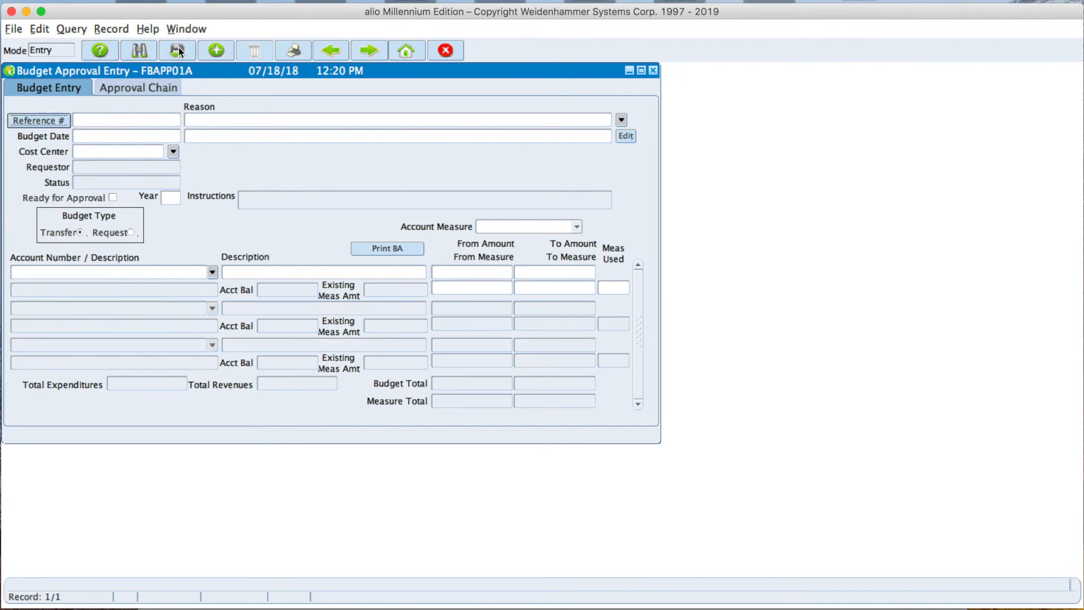